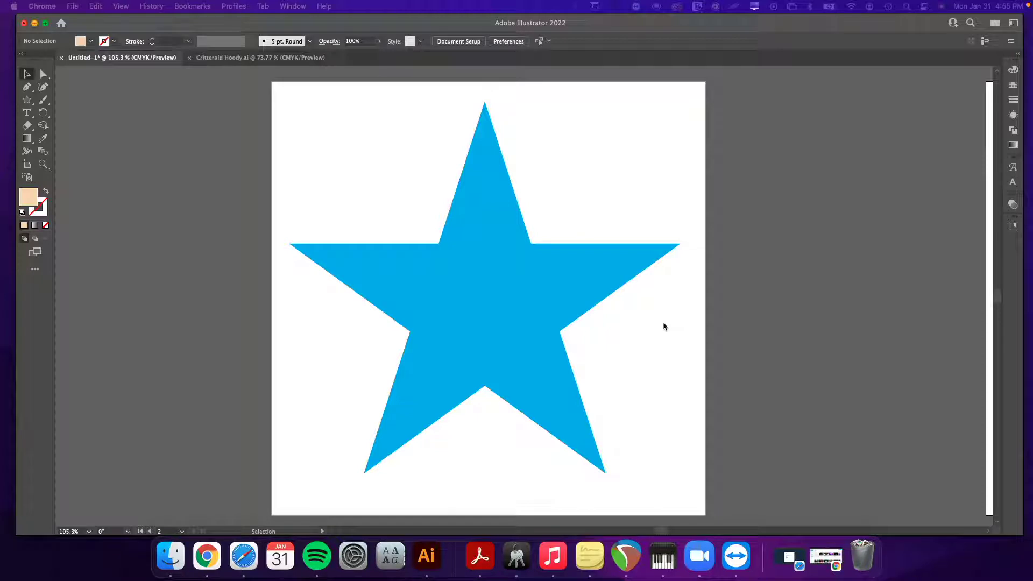
- Activate the Illustrator document and select the large blue star
click(565, 274)
click(565, 274)
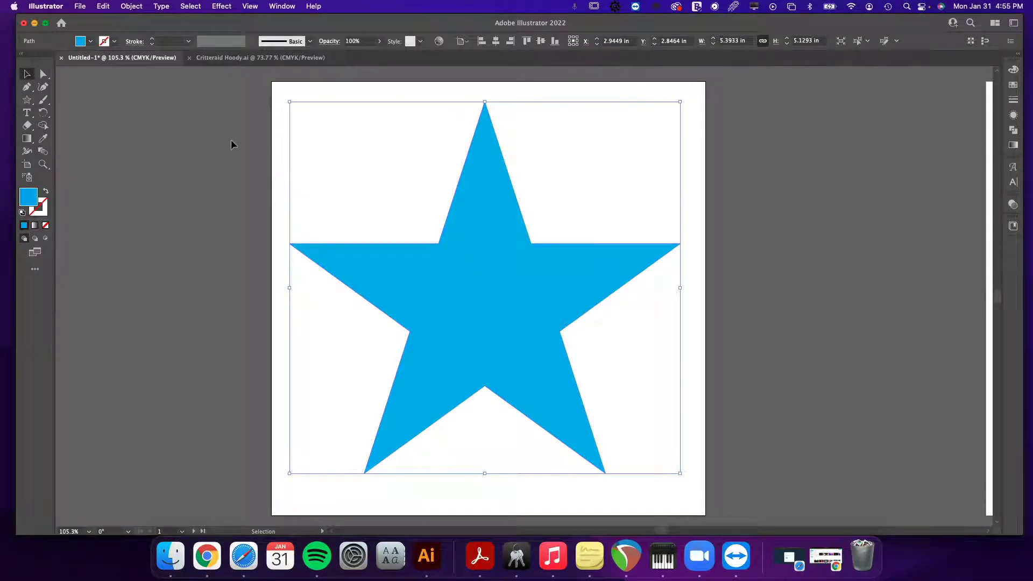
- Open Offset Path for the star and preview a negative, inward offset
click(132, 6)
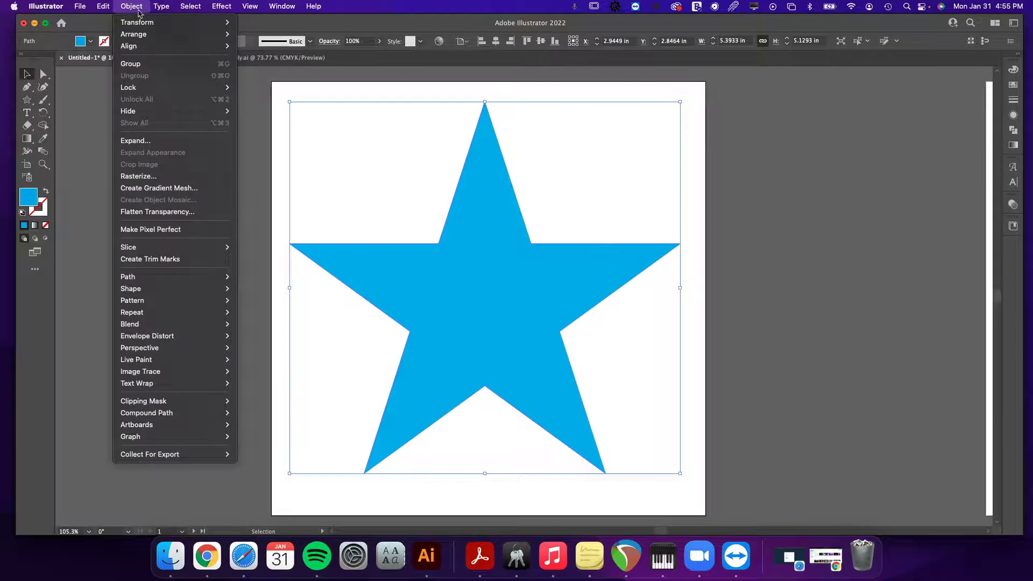
mouse_move(152, 279)
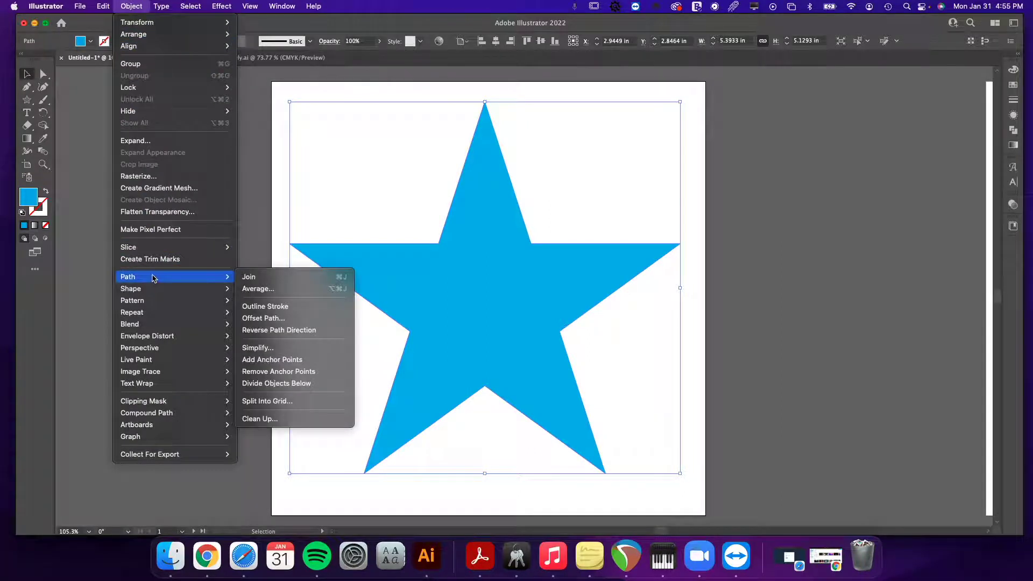
click(275, 320)
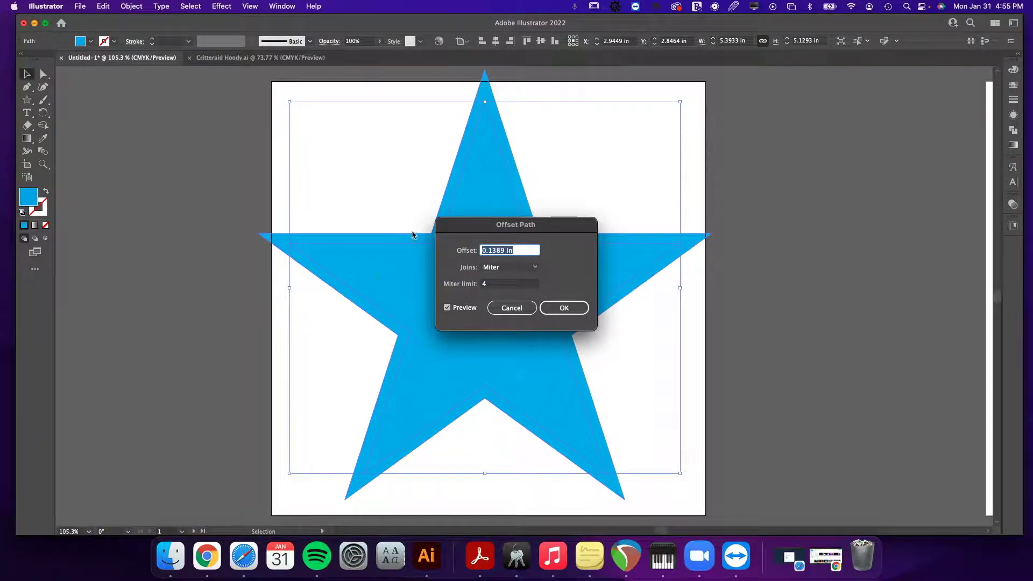
click(482, 251)
text(-)
key(Tab)
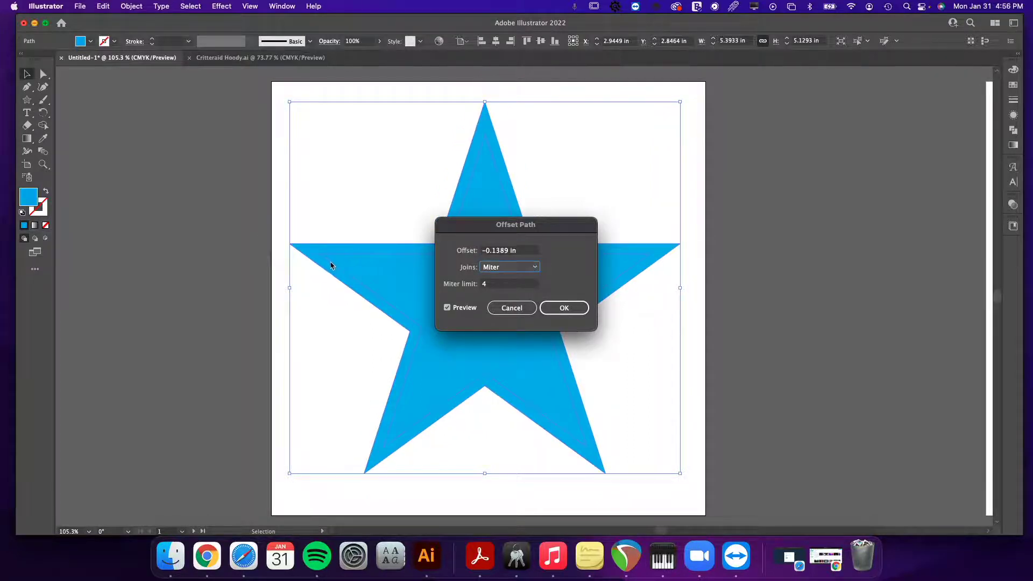
- Change the offset to an outward 0.25 in and apply it
double_click(481, 250)
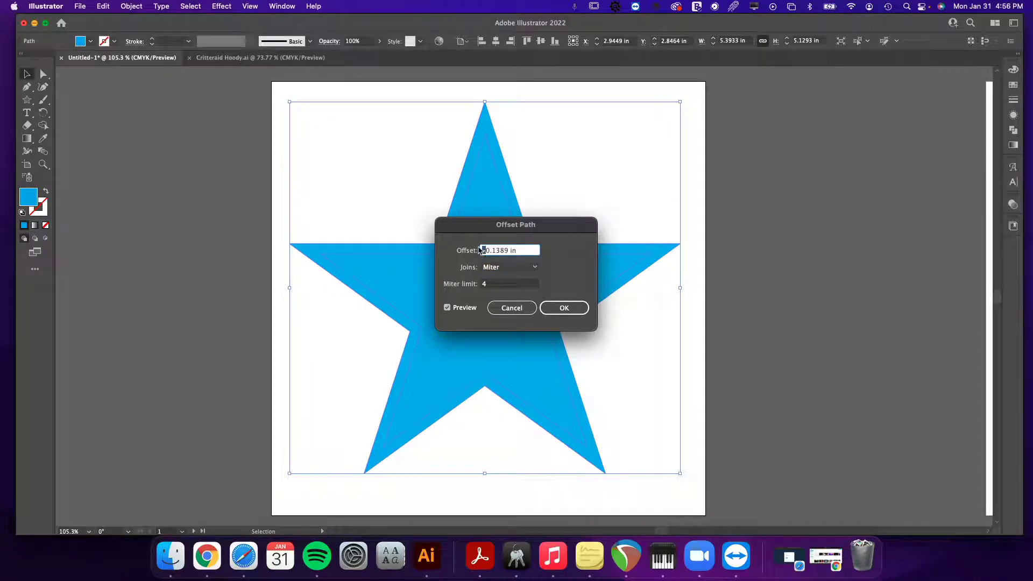
key(BackSpace)
key(Tab)
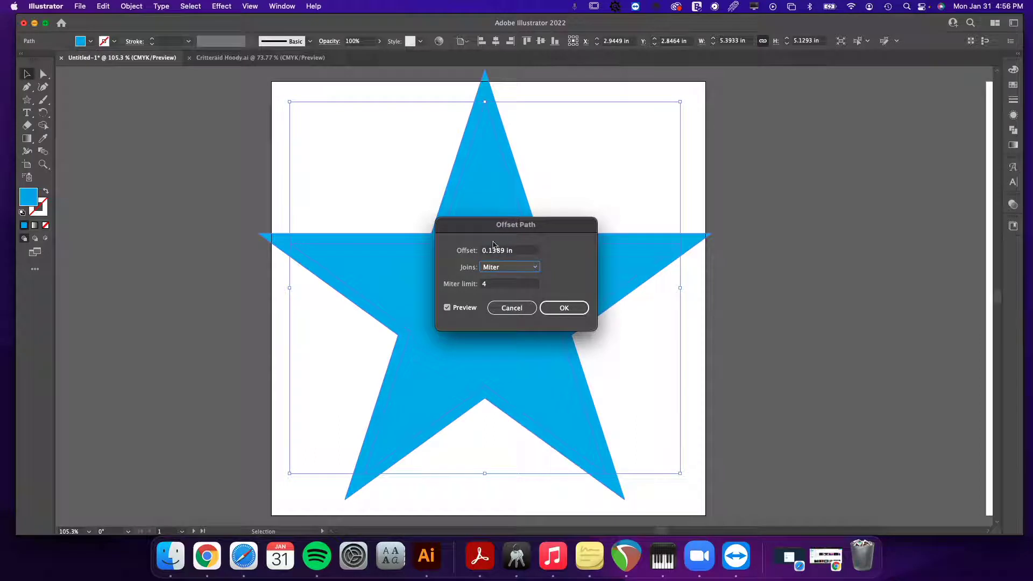
click(488, 250)
drag(487, 251, 509, 250)
text(25)
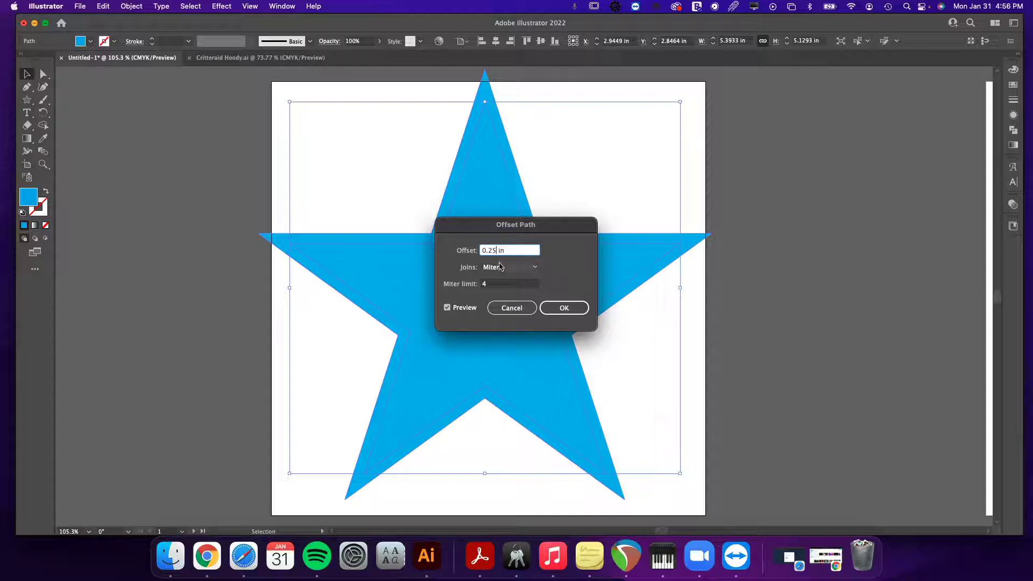
click(564, 308)
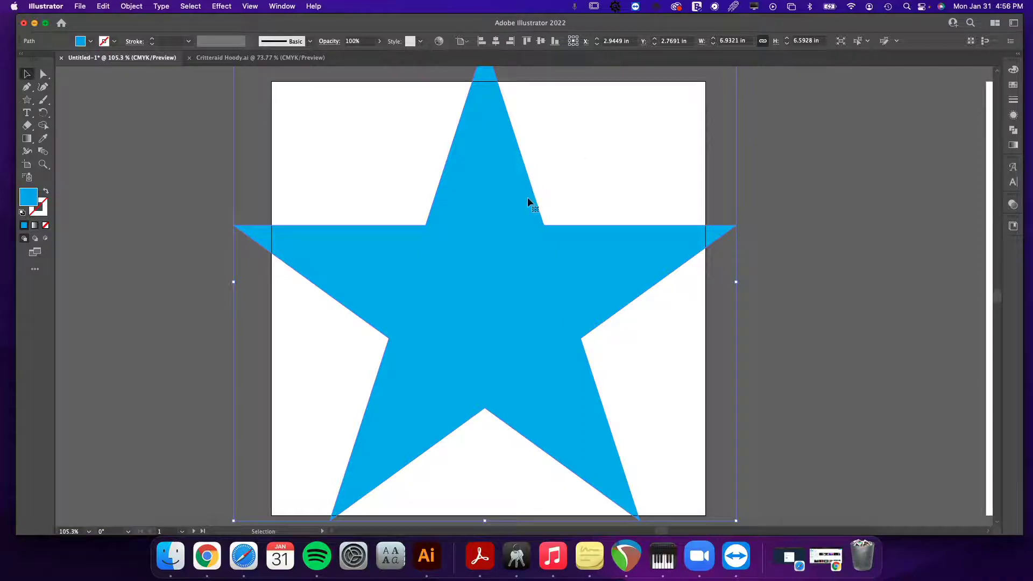
- Pull the artboard's top-left and bottom-right corners outward to enclose the offset star
click(31, 166)
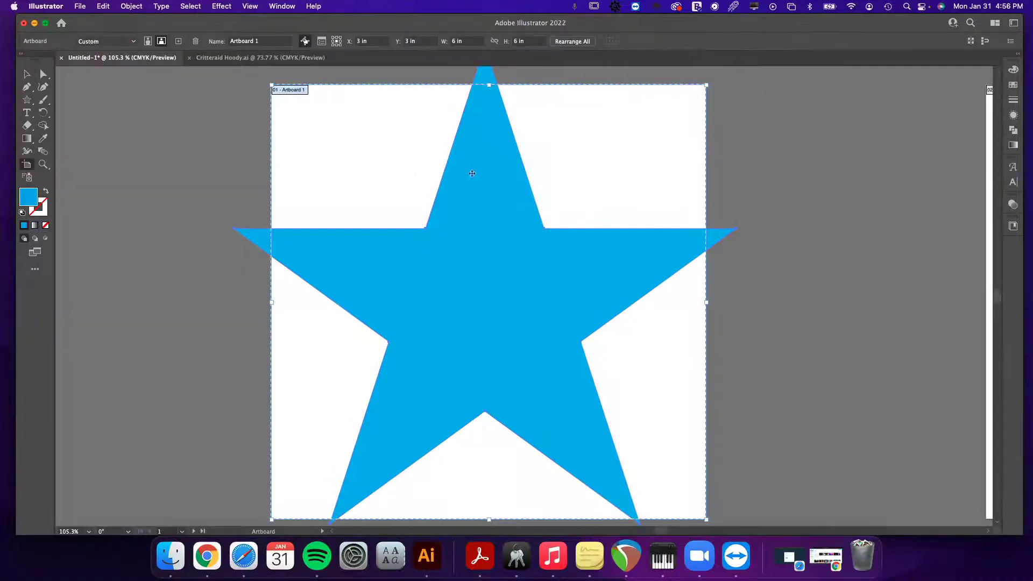
scroll(376, 178, up, 3)
drag(271, 130, 224, 81)
scroll(647, 315, down, 4)
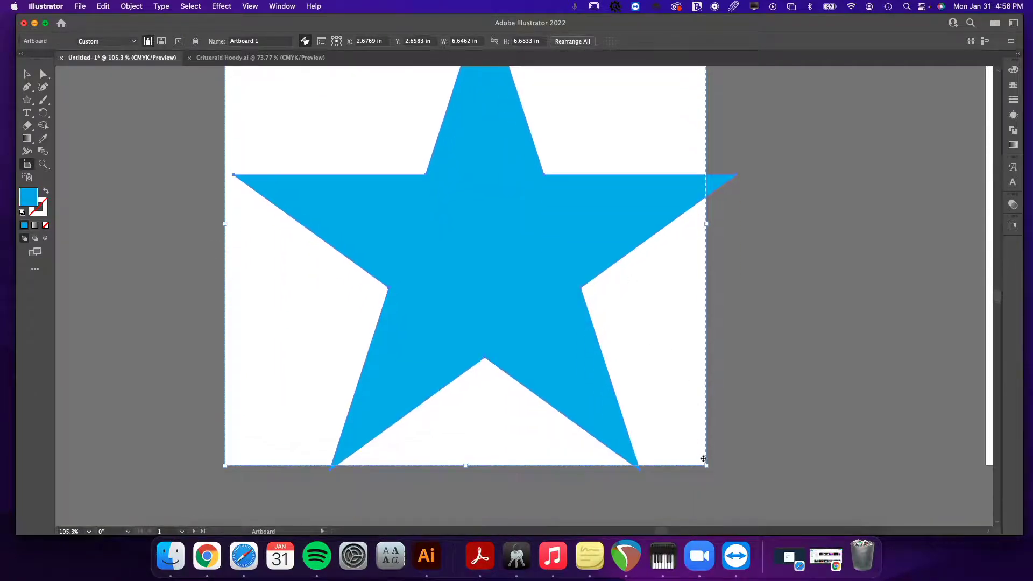
drag(706, 462, 744, 483)
key(v)
scroll(701, 408, up, 1)
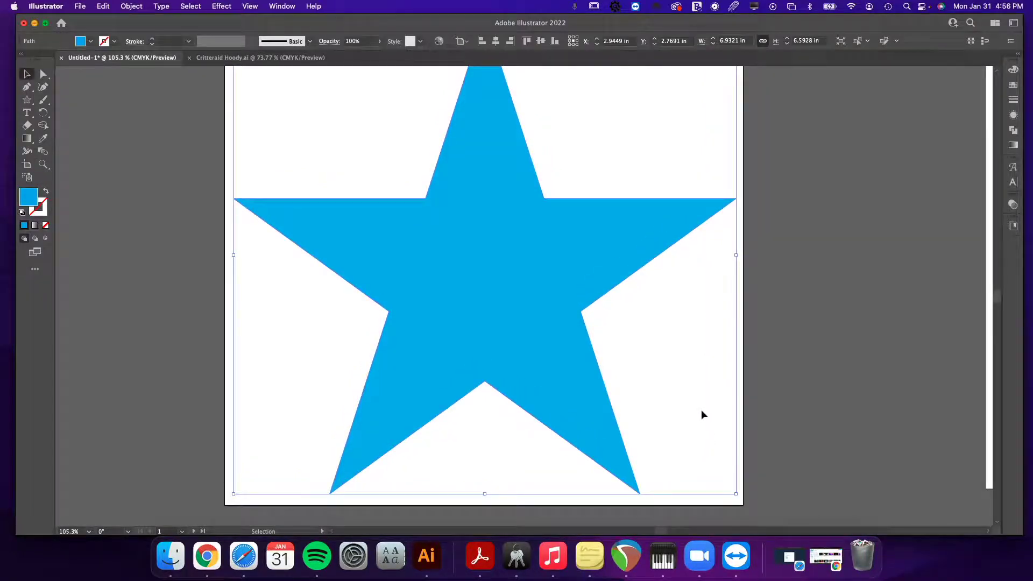
- Check both star outlines in Outline view, then return to Preview with the Selection tool
key(ctrl+y)
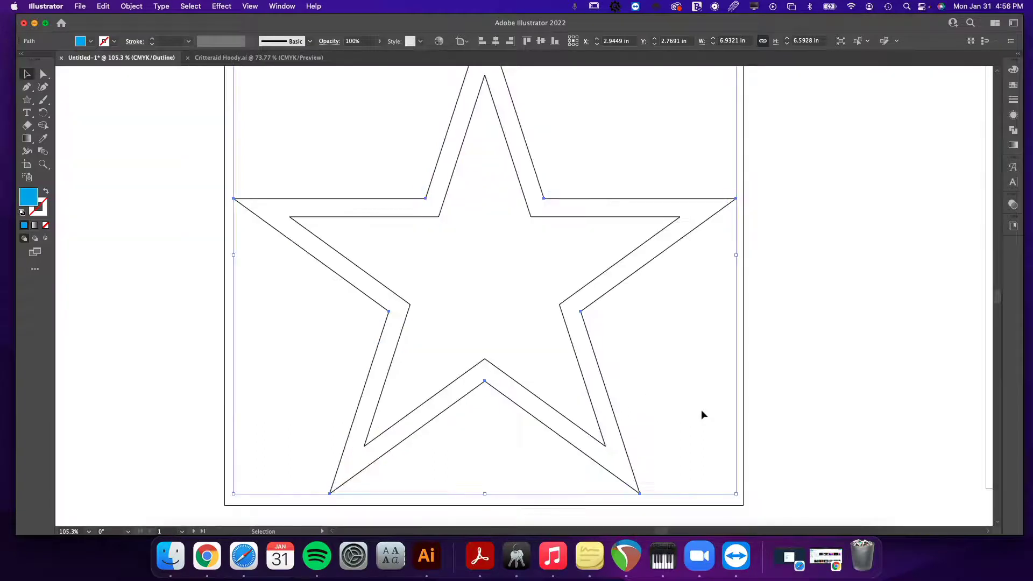
key(a)
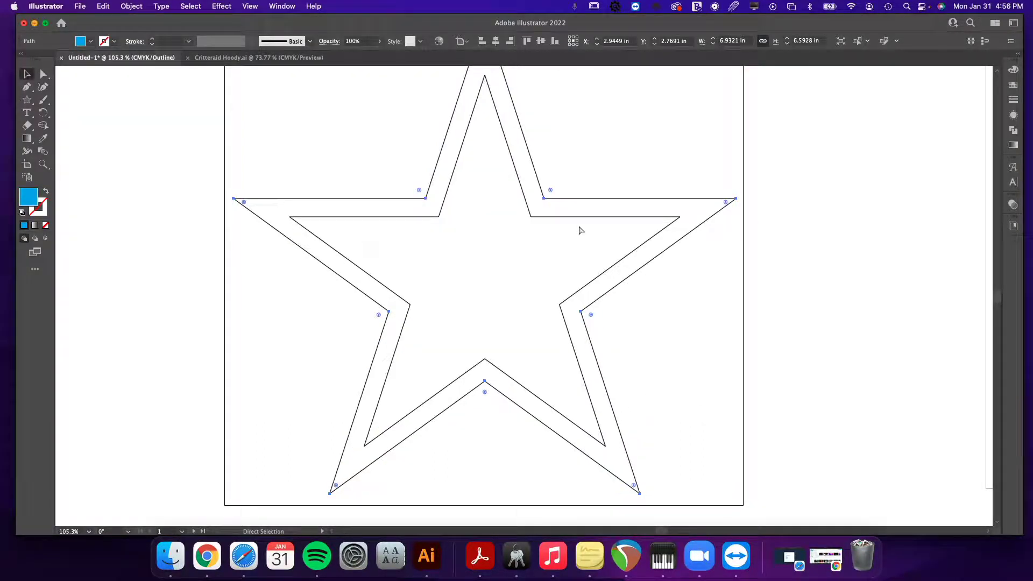
key(ctrl+y)
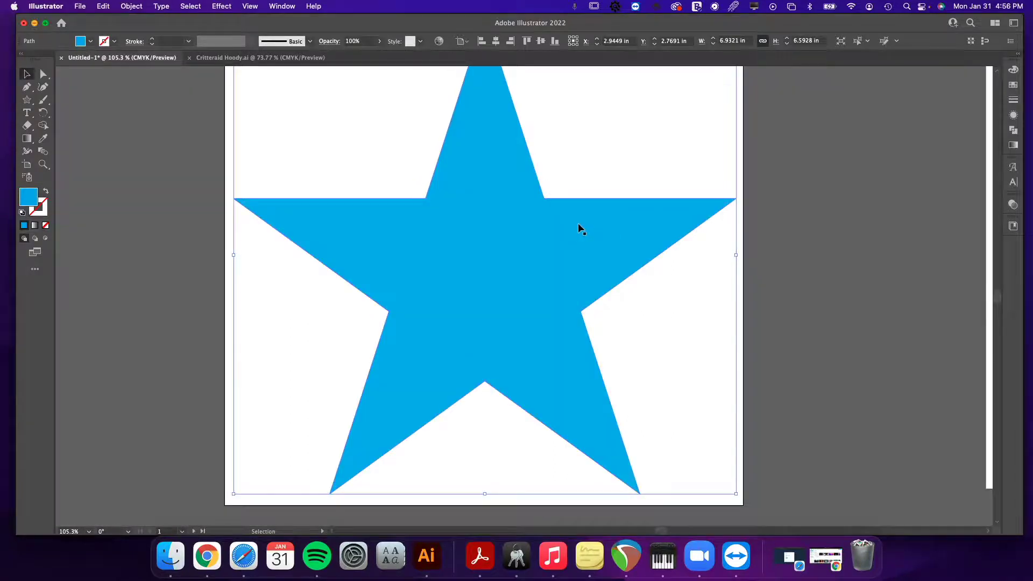
key(v)
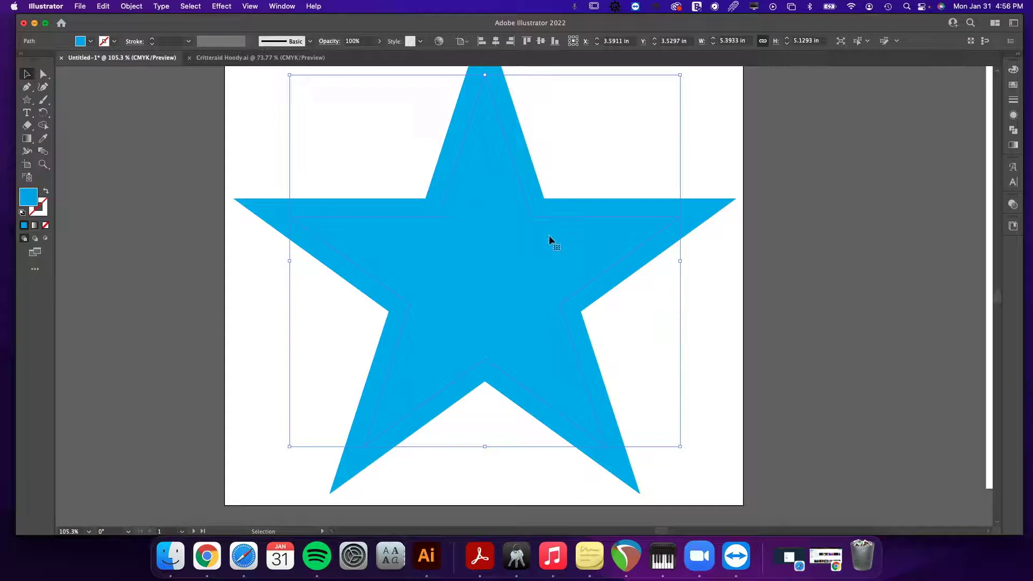
- Make the stroke active for the inner star and show the Swatches panel
click(43, 212)
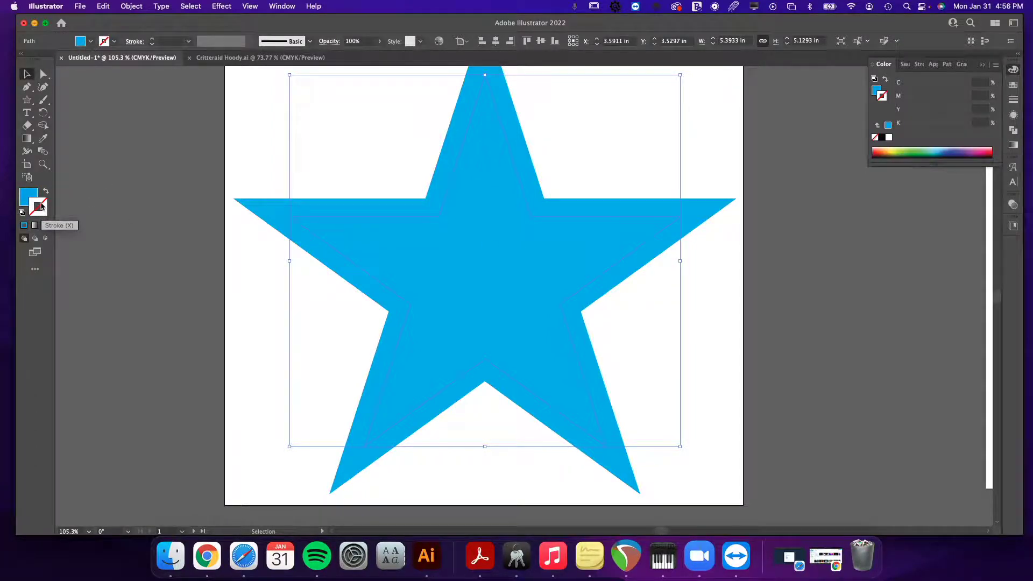
click(876, 89)
click(882, 98)
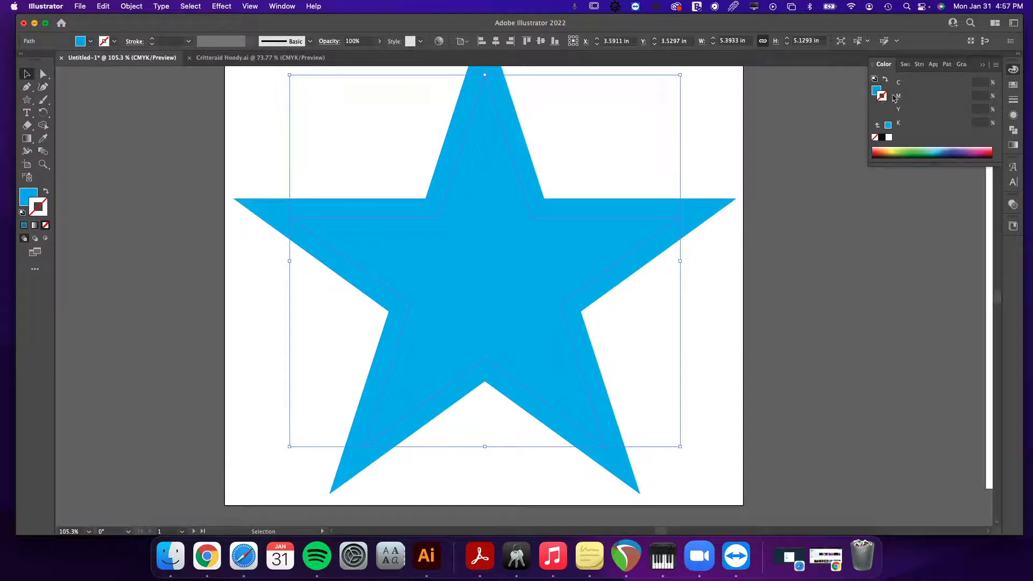
click(1013, 85)
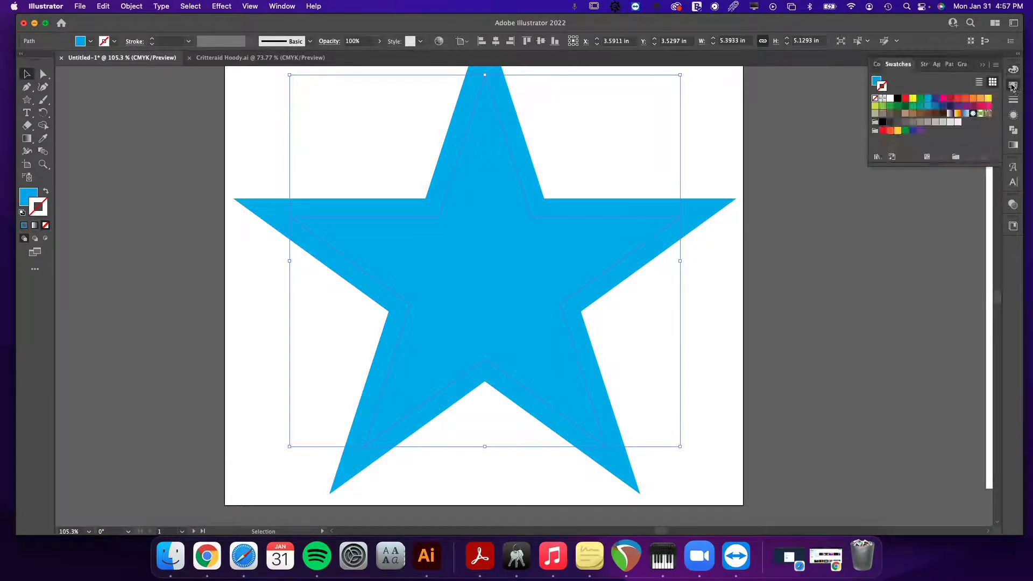
click(279, 7)
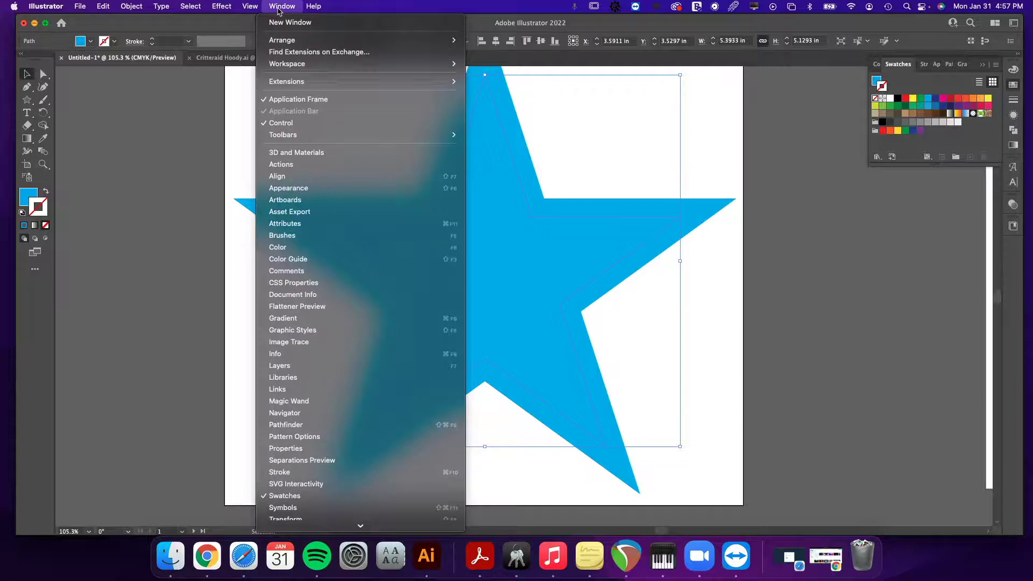
click(279, 8)
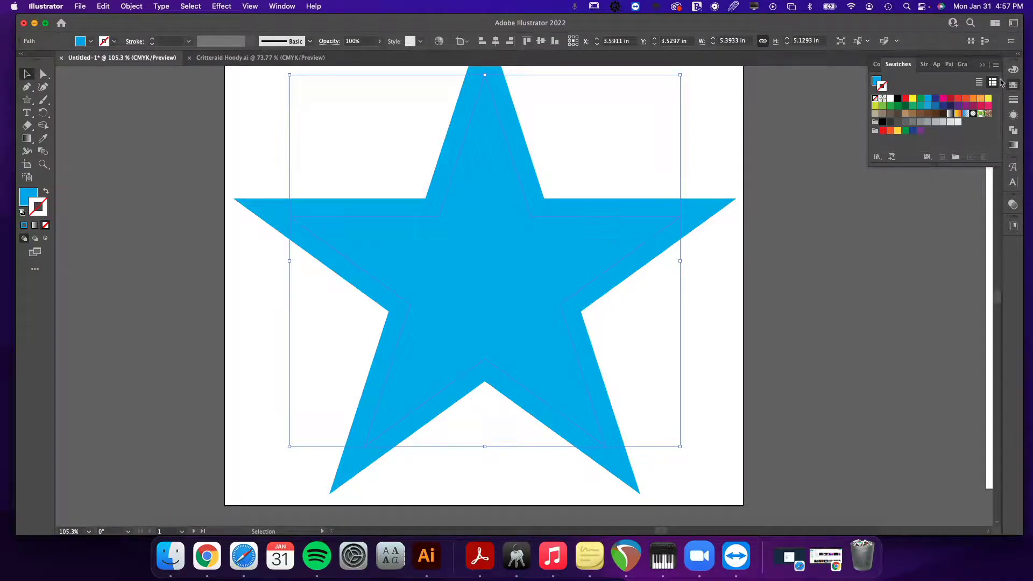
- Stroke the inner star with the magenta C=0 M=100 Y=0 K=0 swatch
click(942, 99)
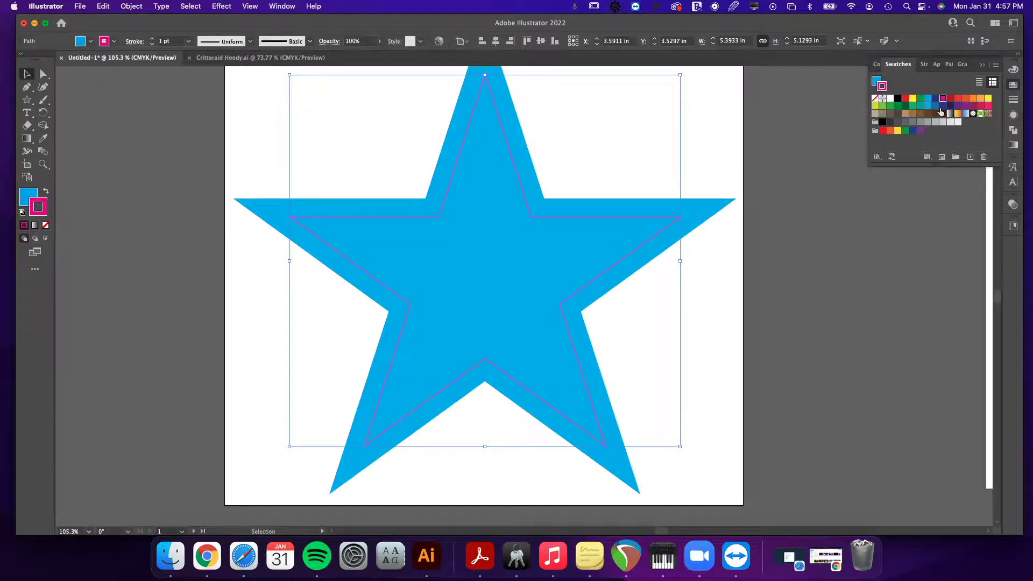
click(1013, 71)
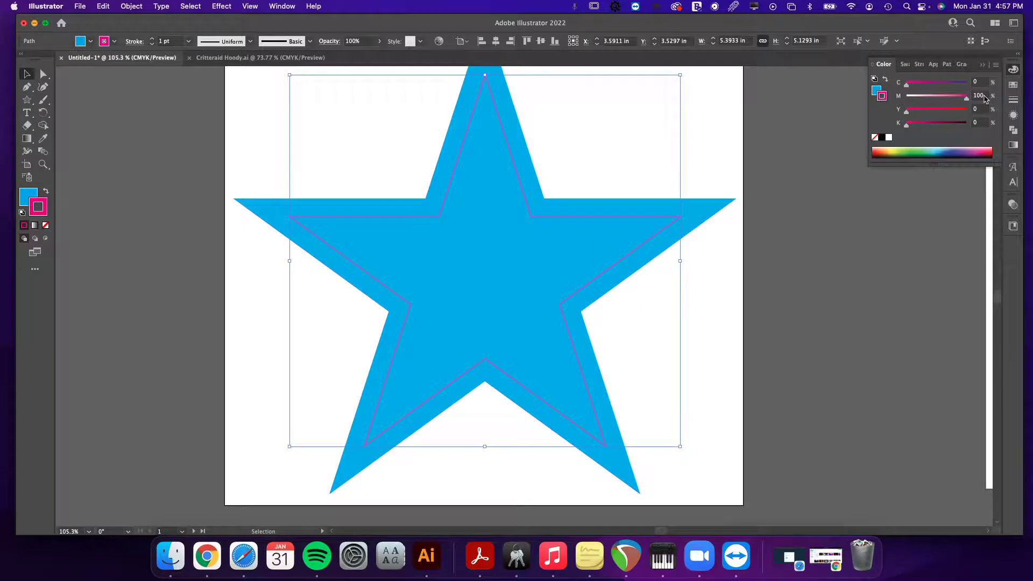
click(1013, 86)
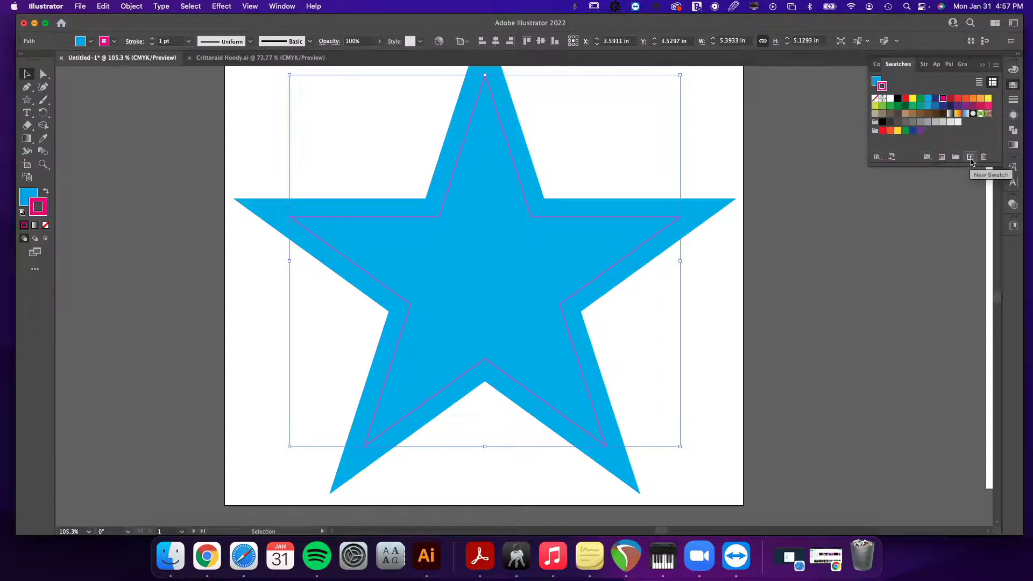
- Save the magenta as a new Spot Color swatch named 'CutContour'
click(971, 158)
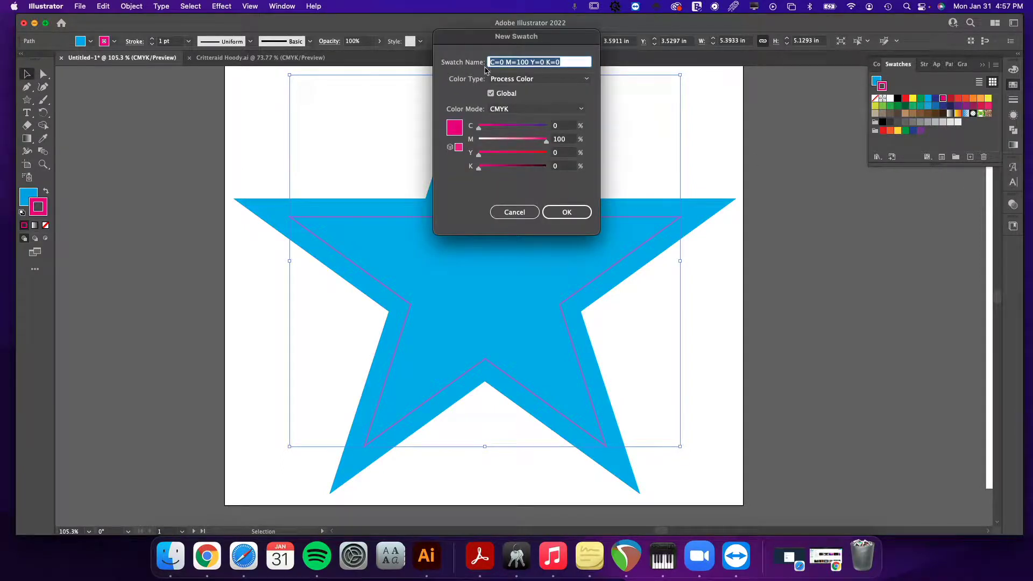
text(CutContour)
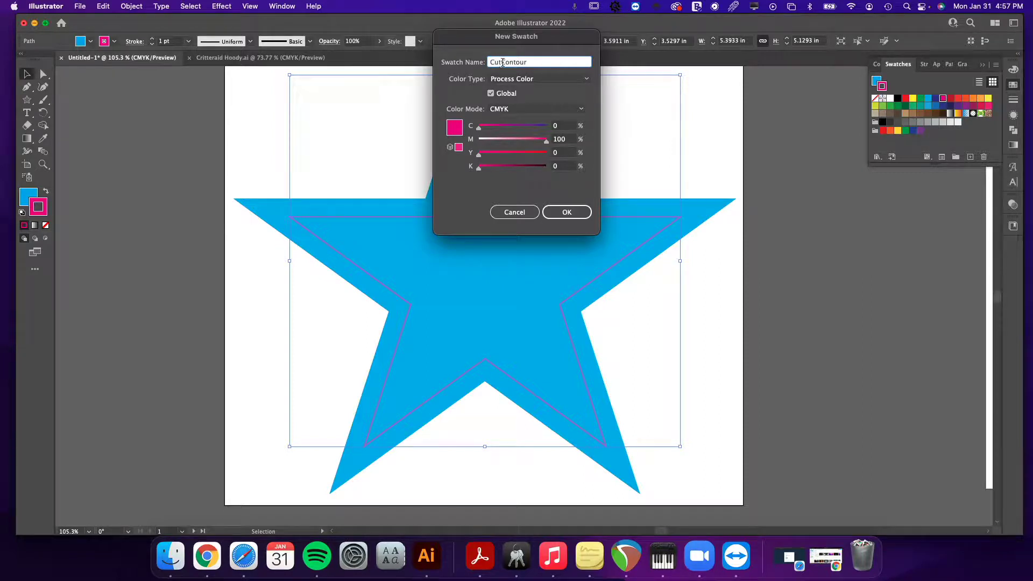
click(588, 80)
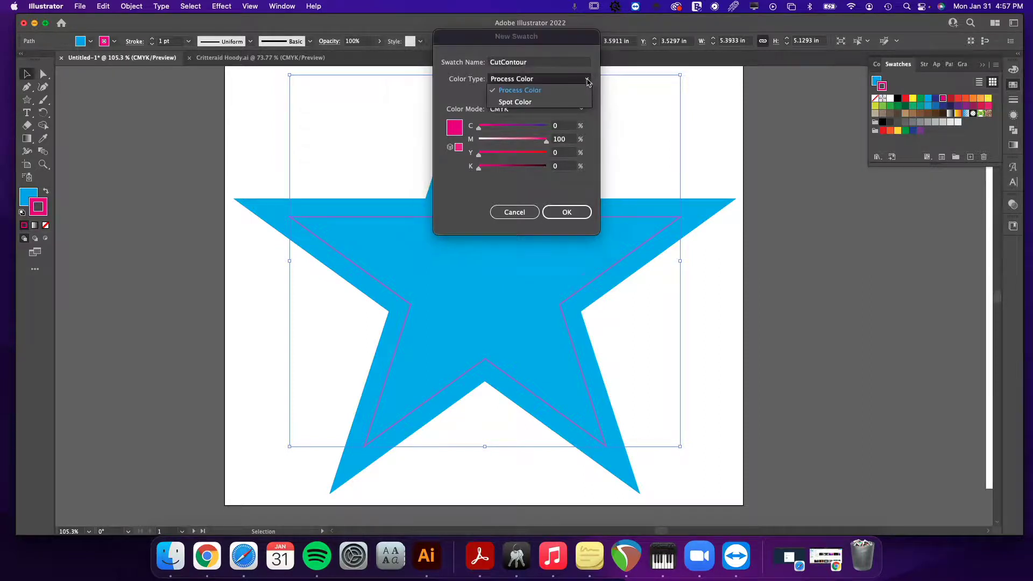
click(523, 104)
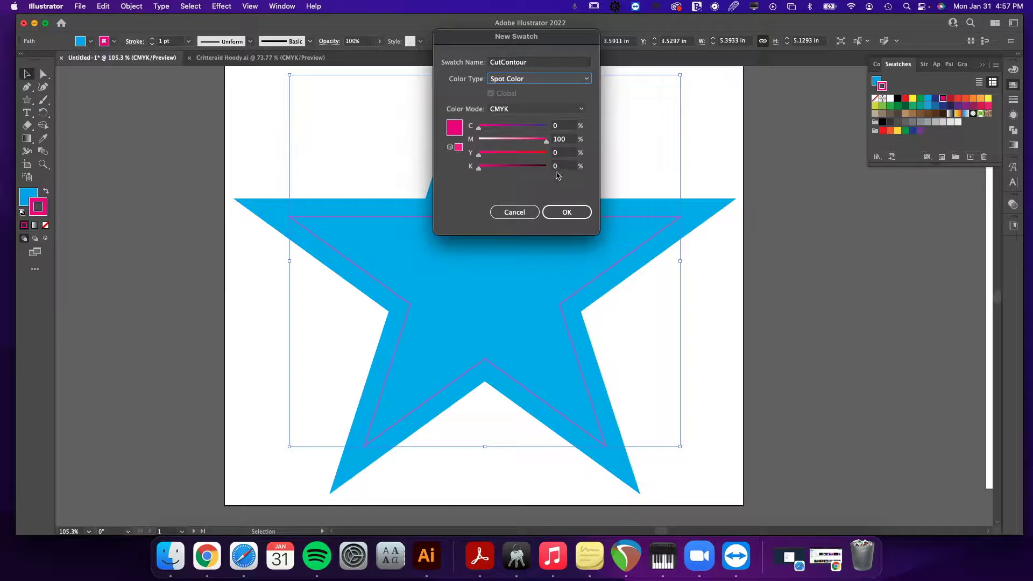
click(568, 214)
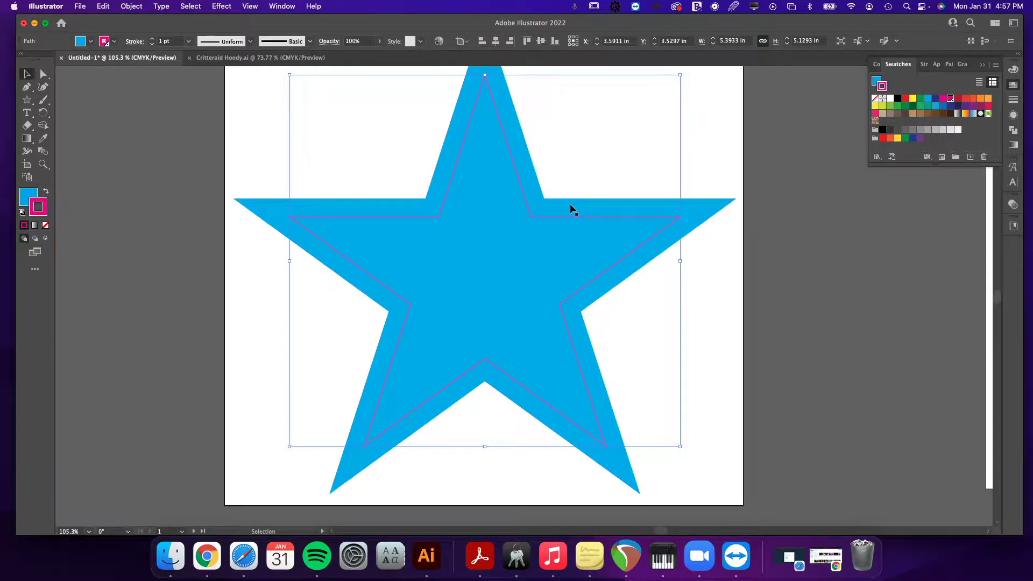
click(1012, 226)
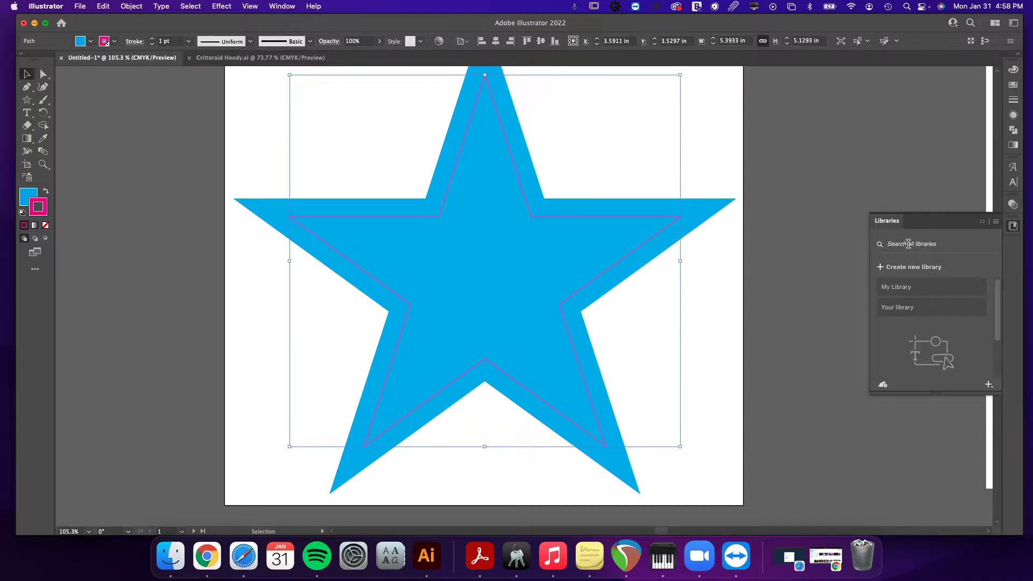
scroll(930, 323, down, 3)
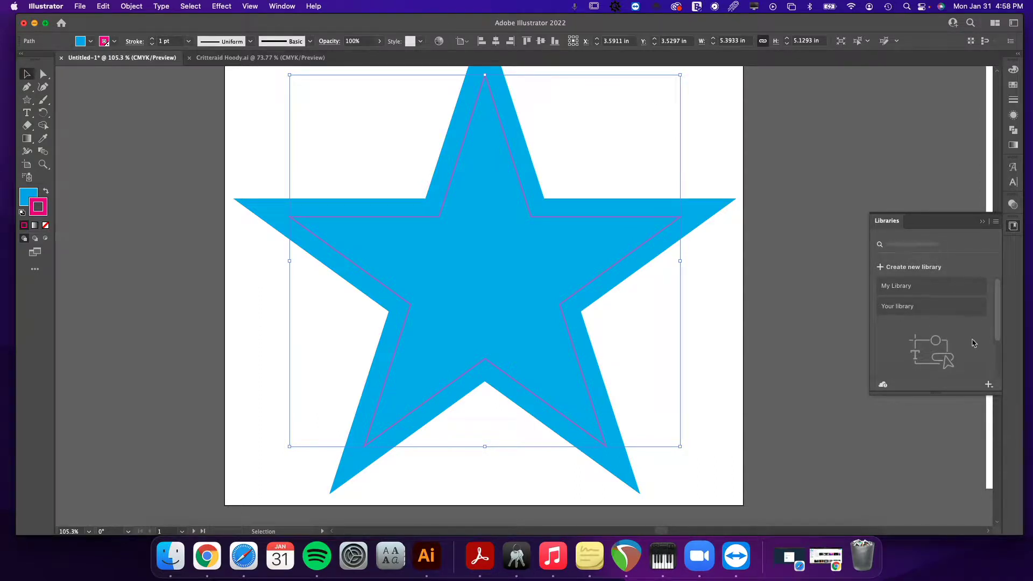
scroll(929, 314, down, 1)
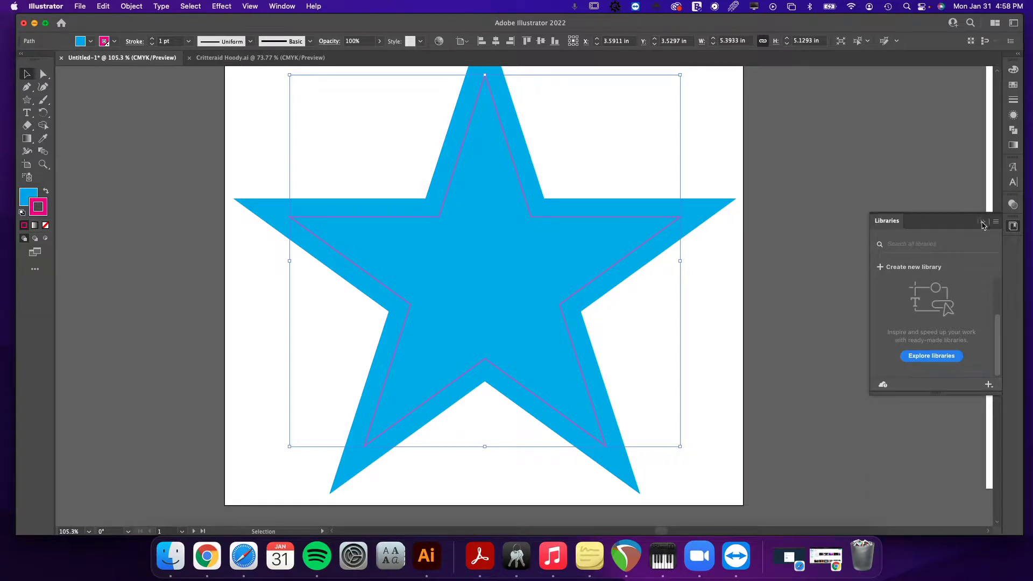
click(982, 222)
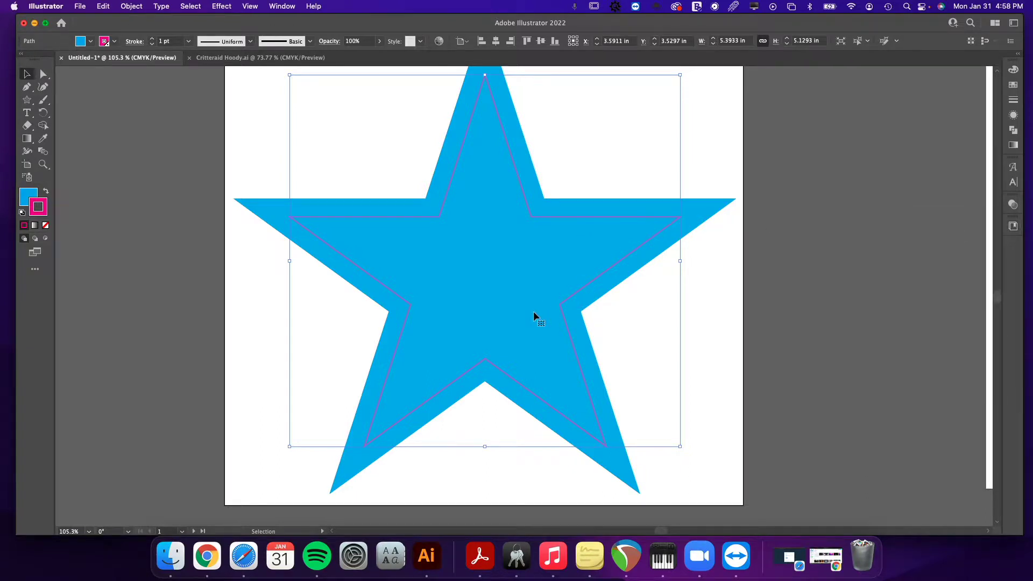
click(709, 322)
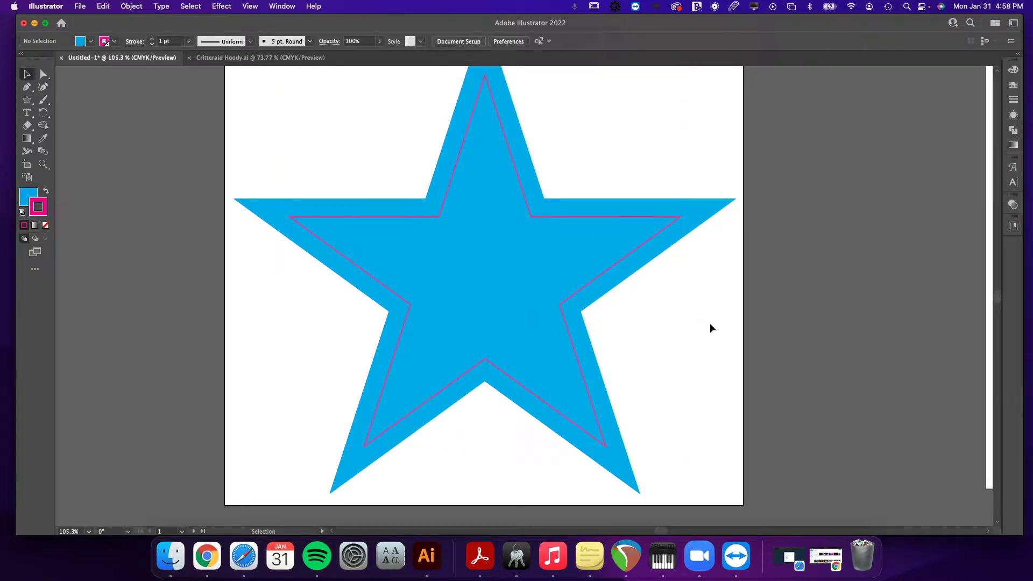
click(560, 305)
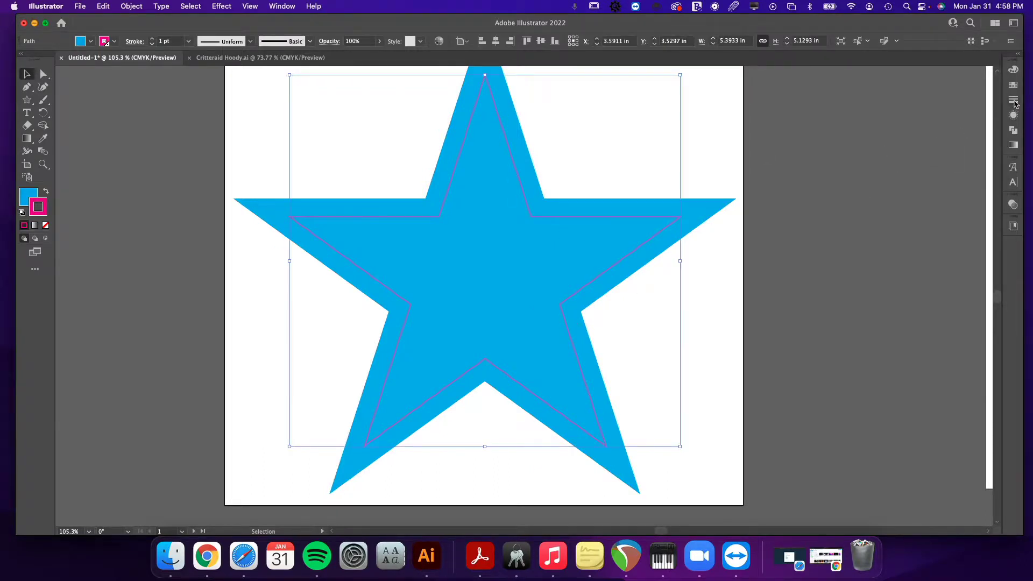
- Set the magenta stroke weight to 0.25 pt, then deselect to check the outline
click(1014, 100)
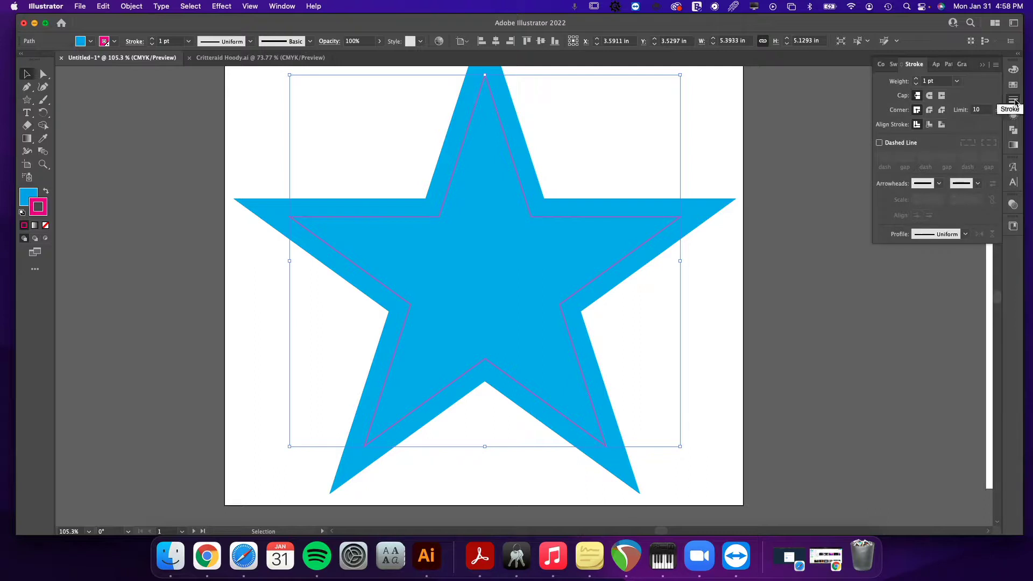
click(957, 82)
click(971, 93)
click(981, 71)
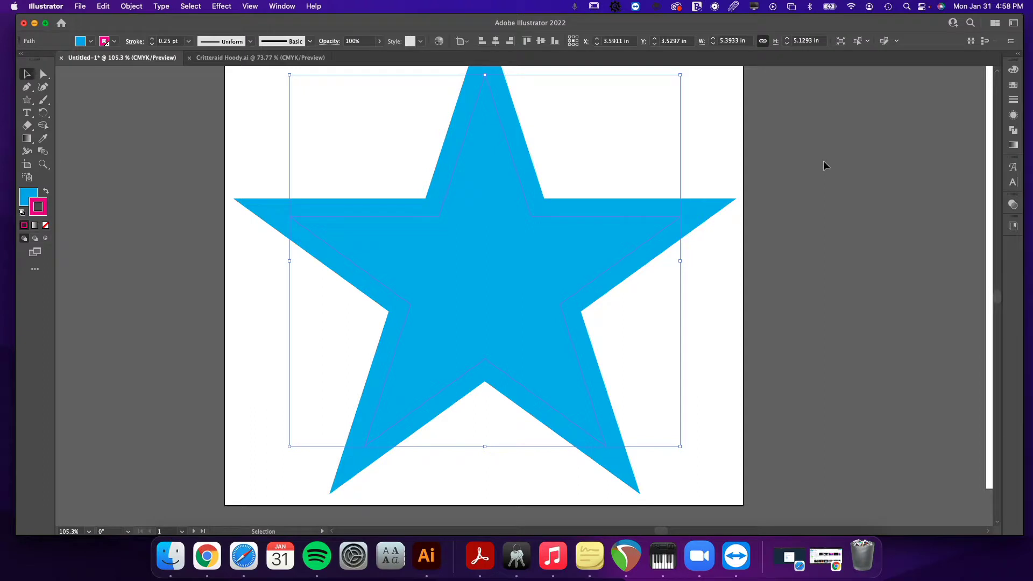
scroll(824, 164, up, 3)
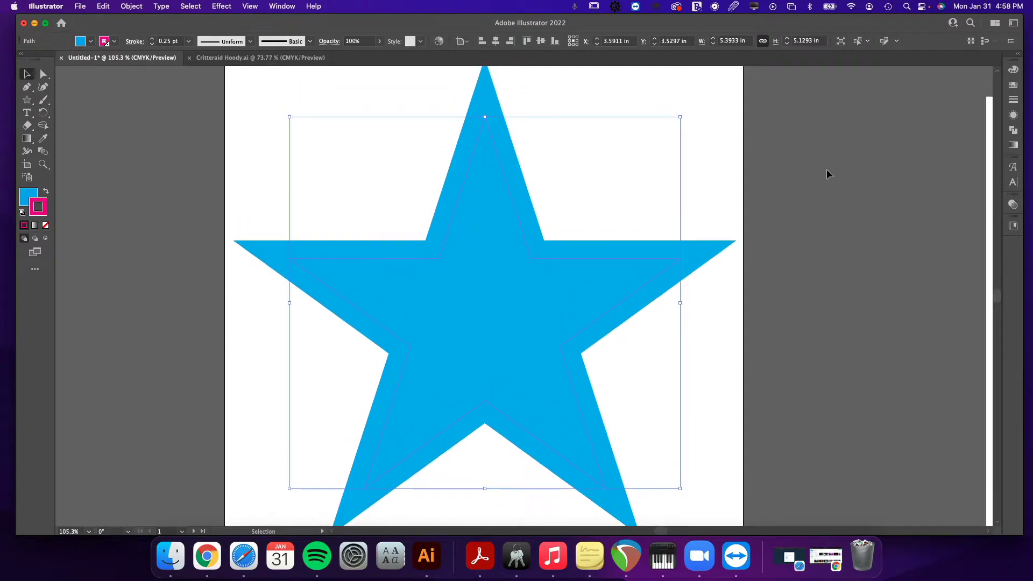
click(826, 171)
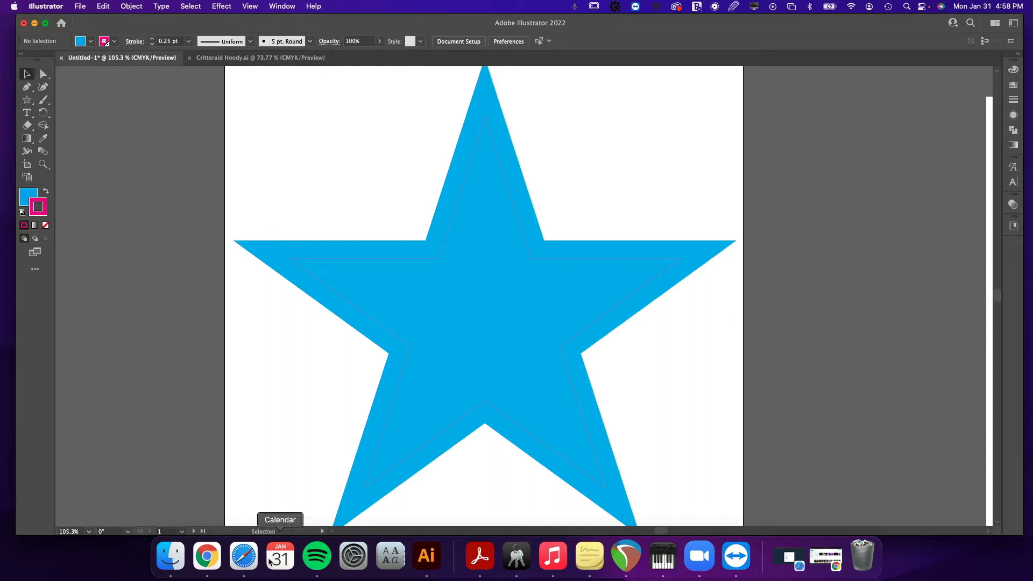
- Restore the Safari window and move it aside, then switch to Google Chrome
click(245, 563)
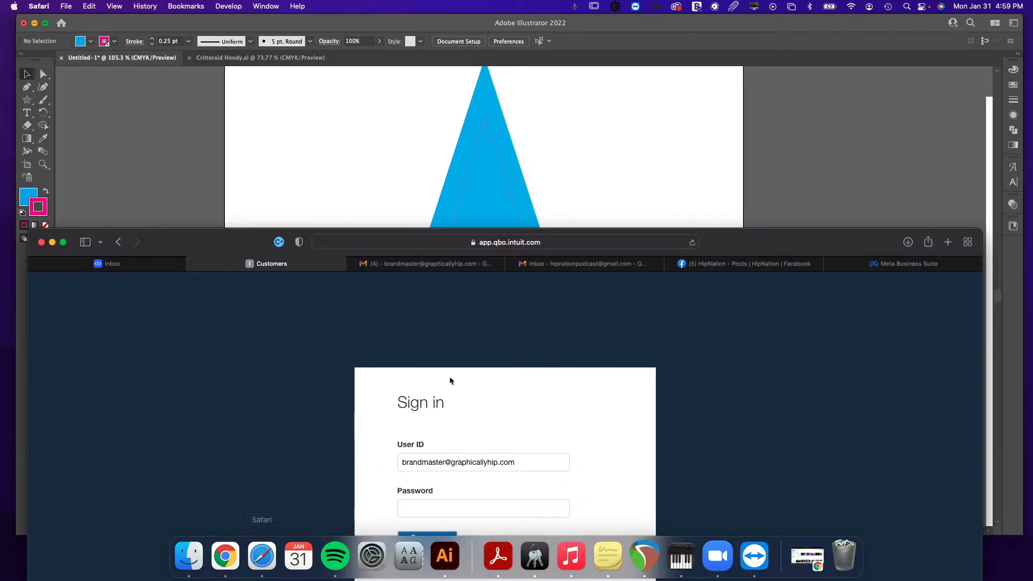
drag(533, 240, 954, 267)
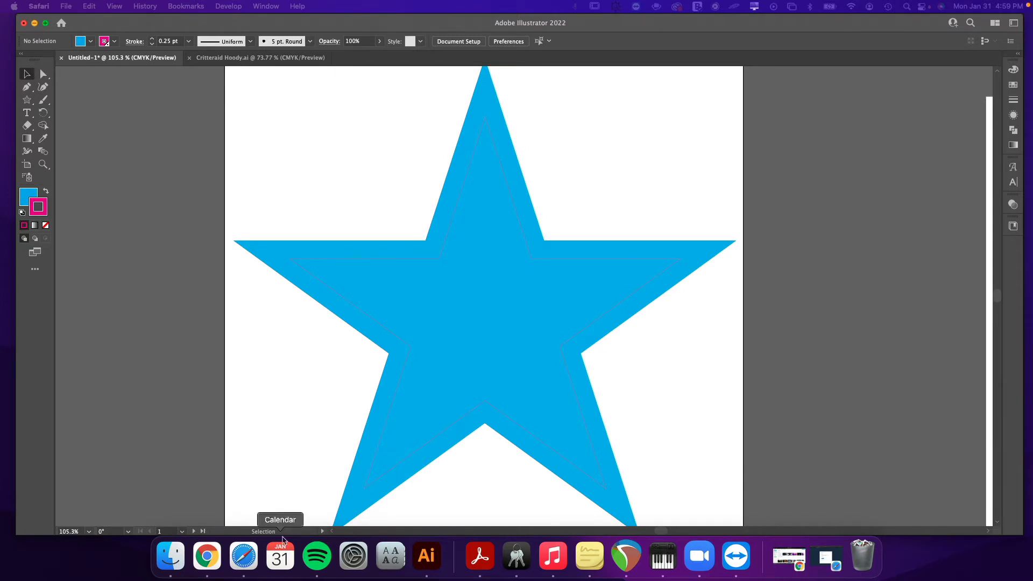
click(207, 562)
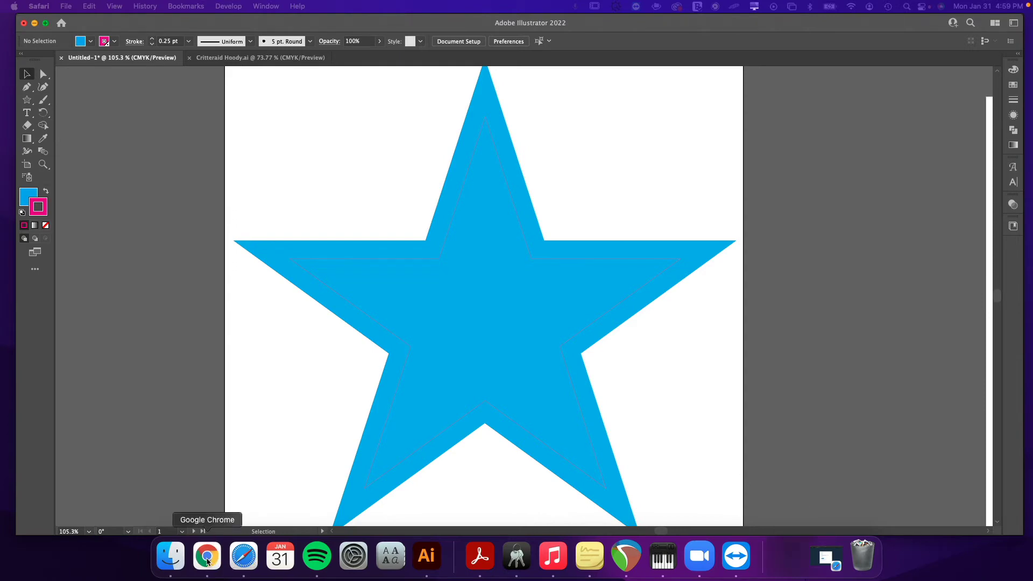